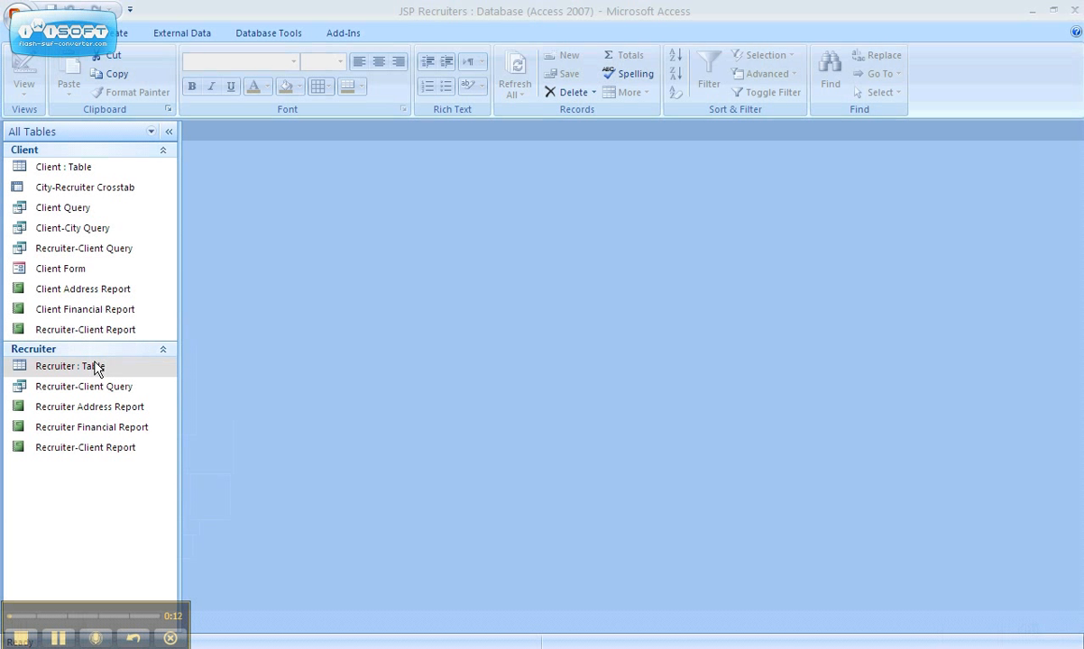
# Step: Open the Recruiter table and enter the phone number in the first recruiter's record
pyautogui.doubleClick(98, 368)
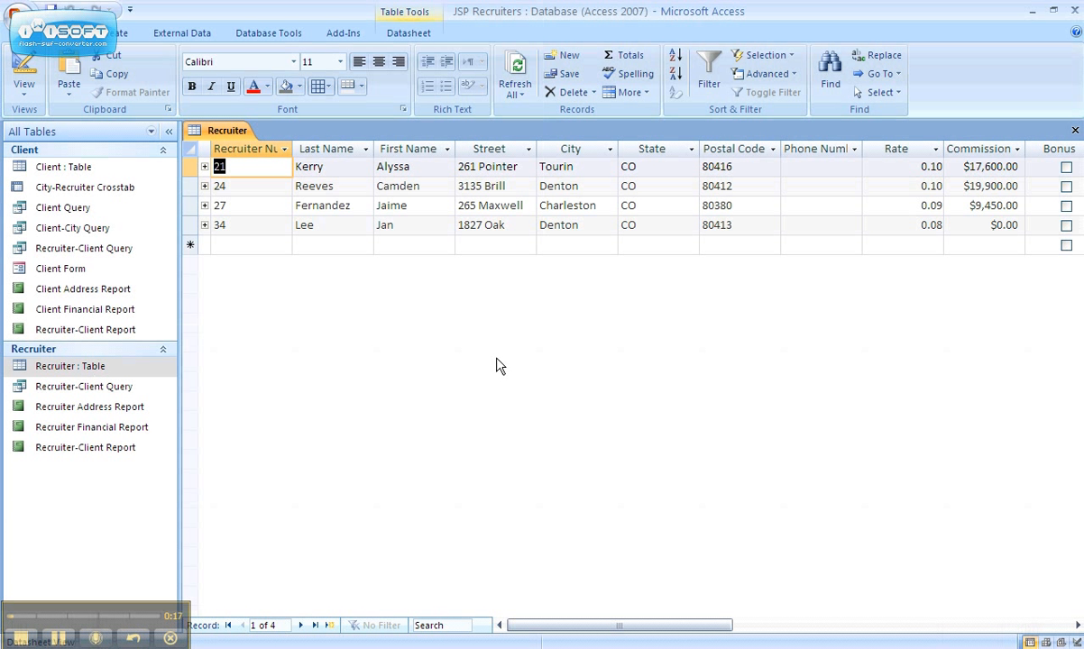
pyautogui.click(786, 165)
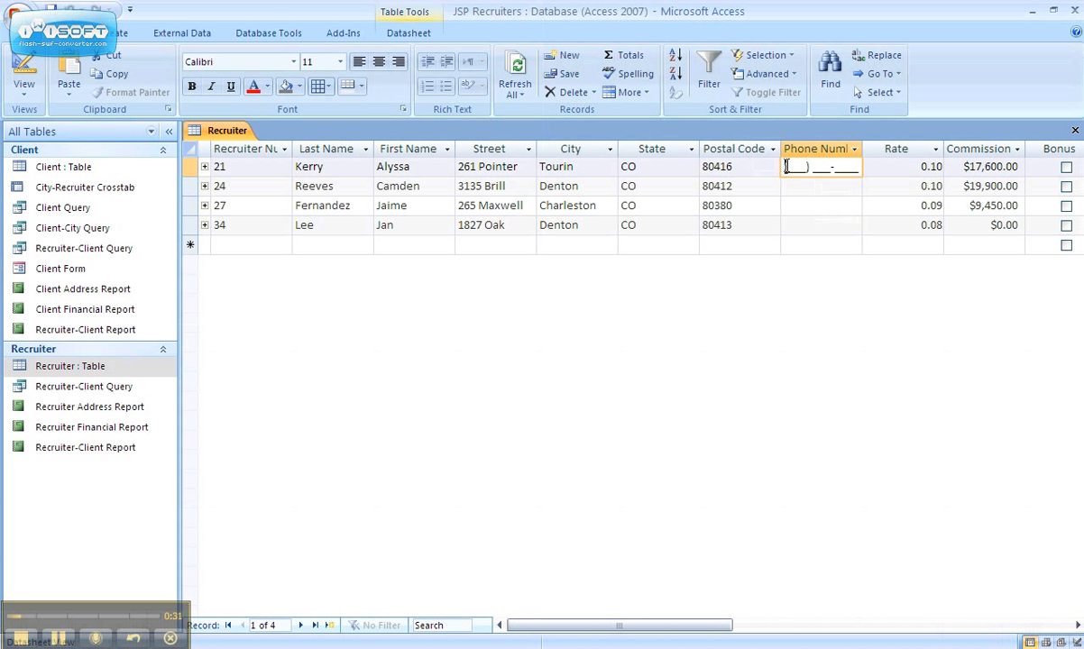
pyautogui.write('719) 555-')
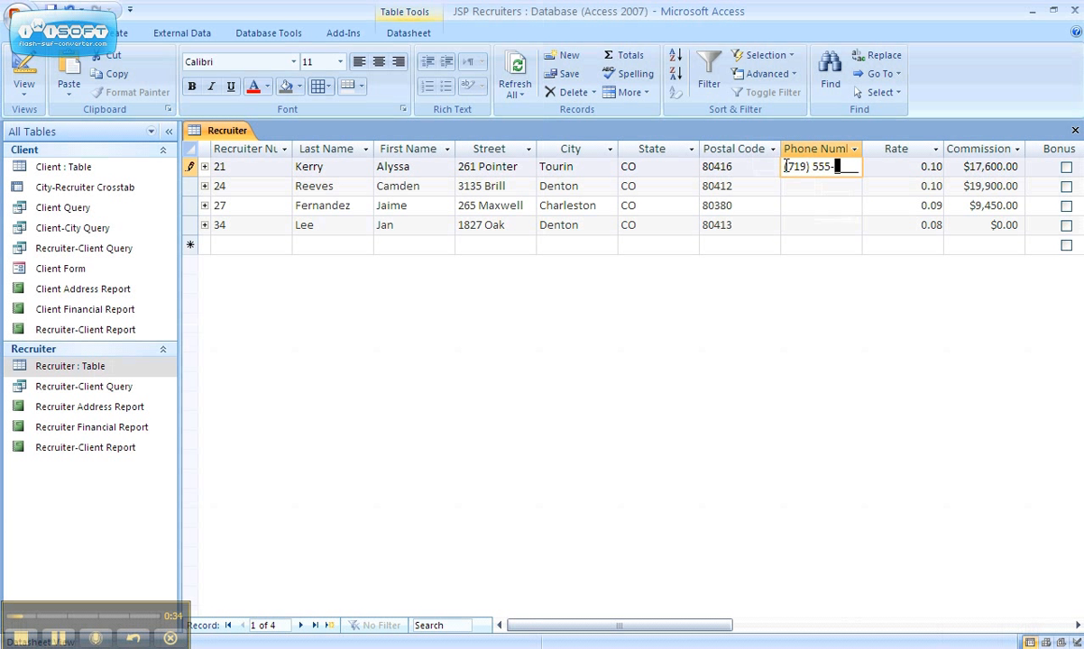
pyautogui.write('8364')
pyautogui.press('Down')
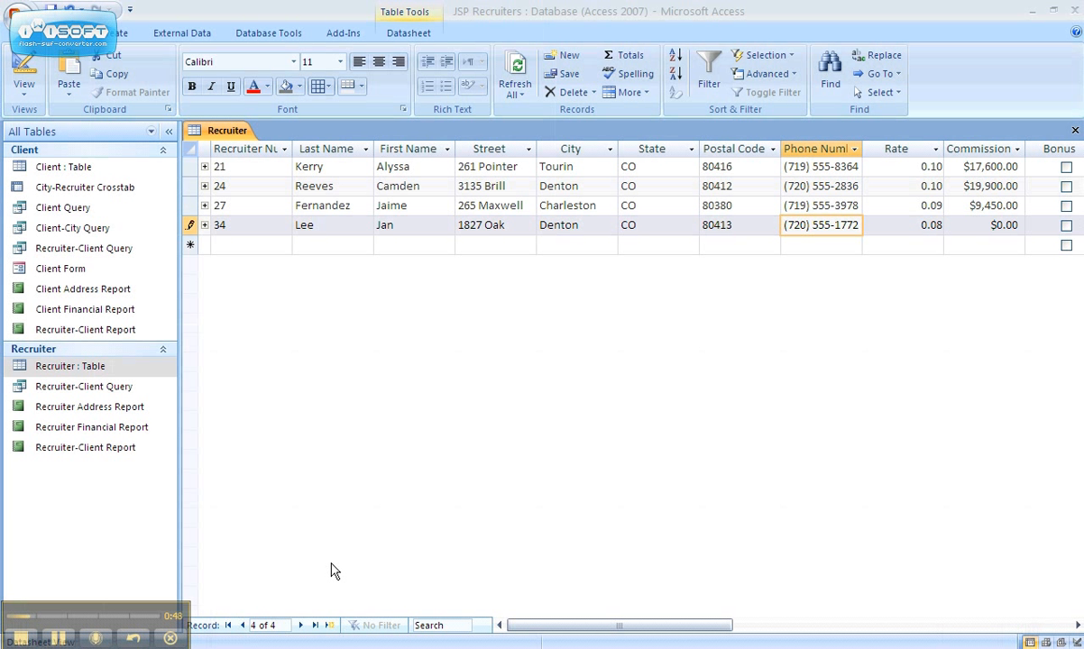
# Step: Mark the Bonus field as Yes for the first two recruiters in the table
pyautogui.click(1011, 624)
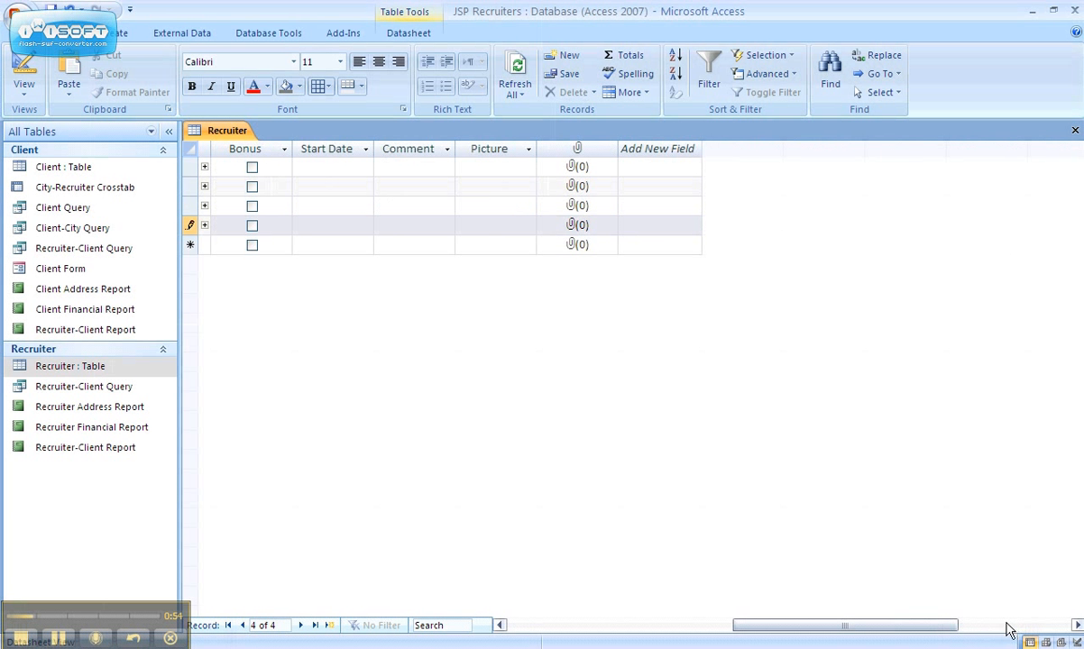
pyautogui.click(500, 625)
pyautogui.click(500, 625)
pyautogui.click(500, 625)
pyautogui.click(500, 624)
pyautogui.click(500, 625)
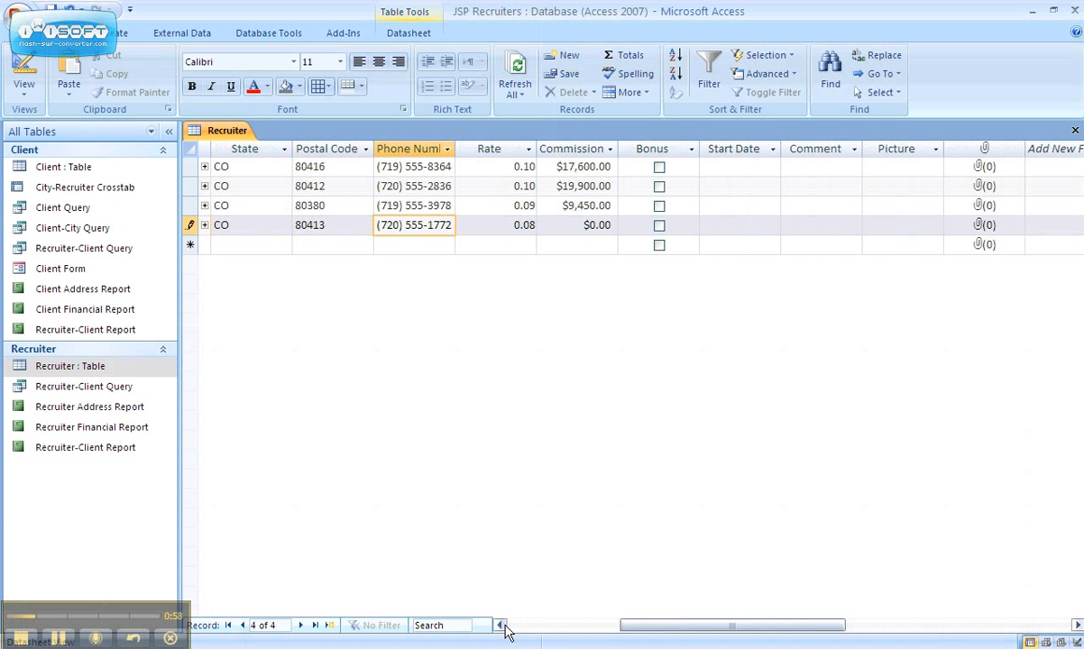
pyautogui.click(659, 168)
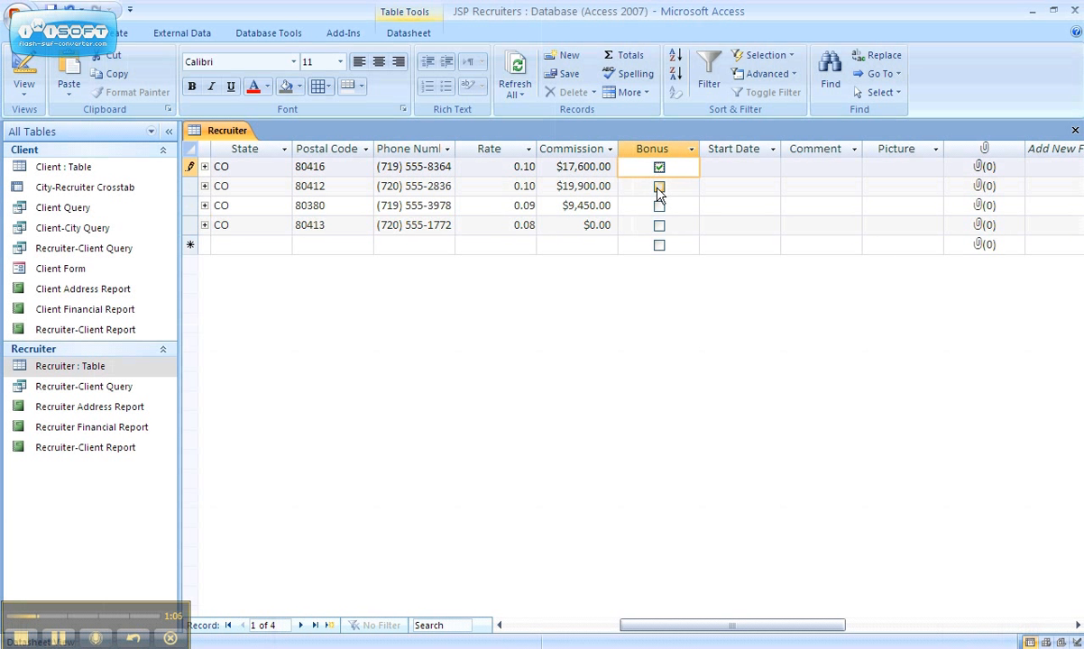
pyautogui.click(659, 187)
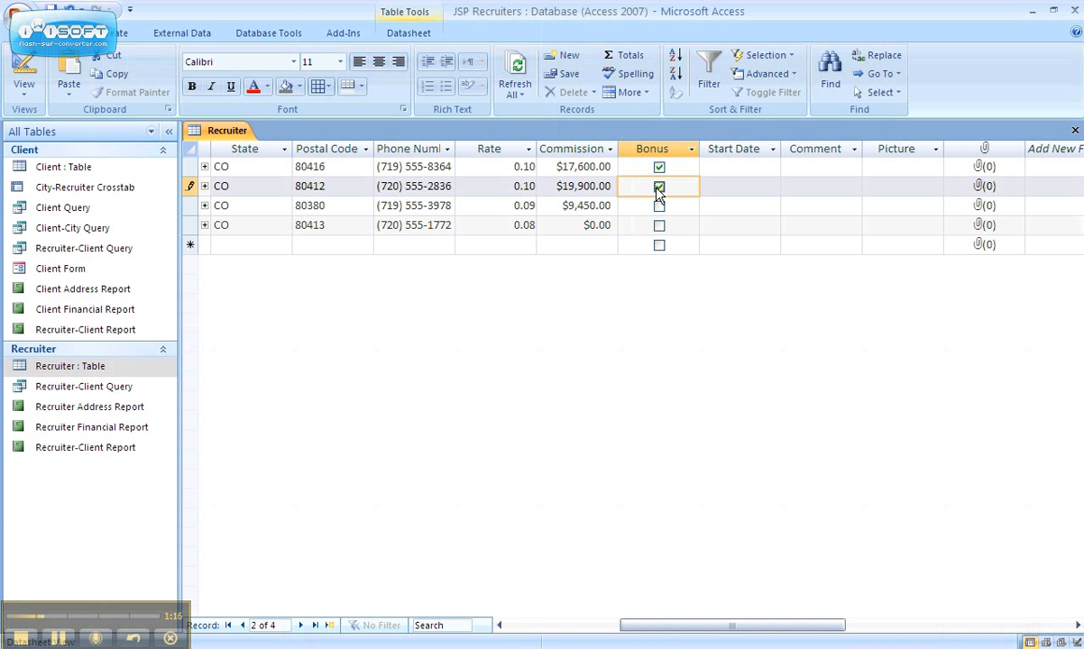
# Step: Enter 5/22/2004 as the Start Date of the first recruiter
pyautogui.click(718, 166)
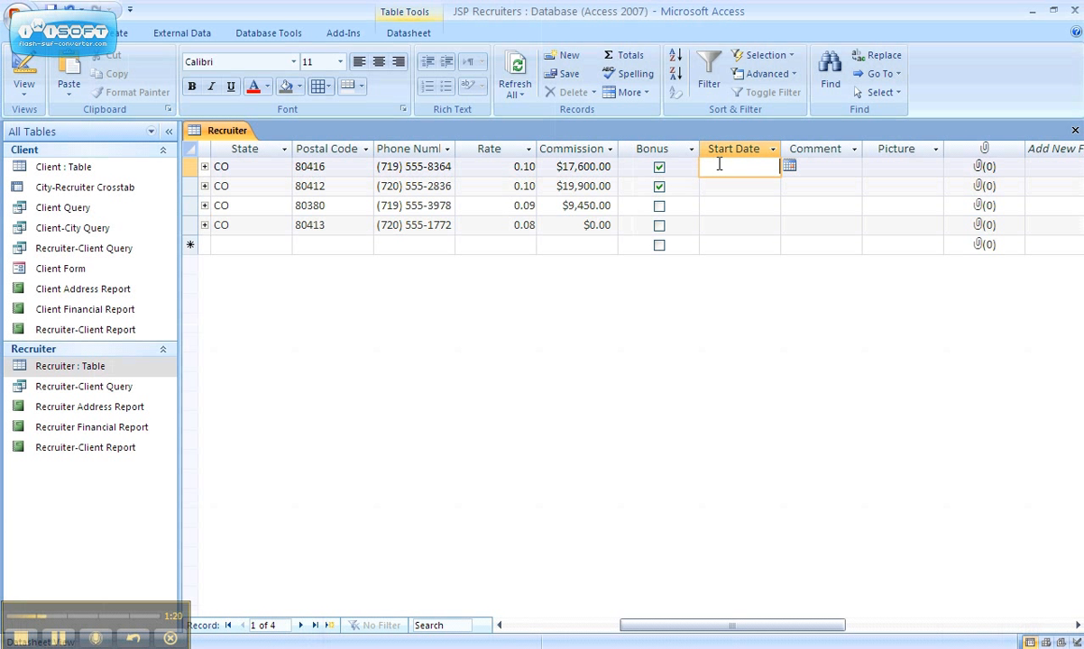
pyautogui.write('5/22/2004')
pyautogui.press('Down')
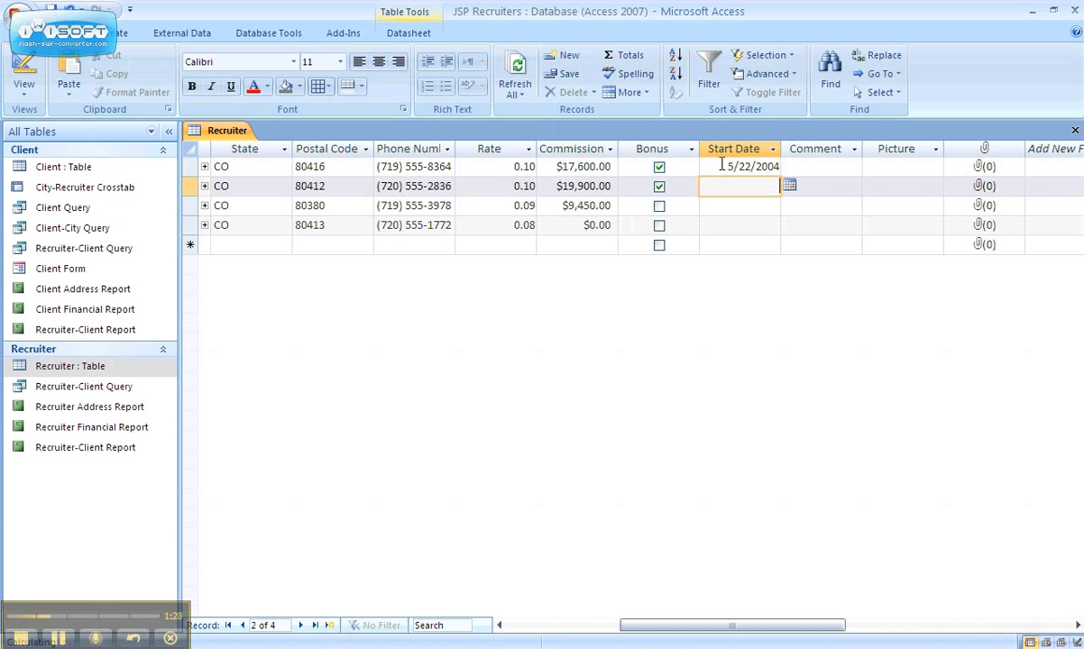
# Step: Set the second recruiter's Start Date to 6/3/2004 using the date picker calendar
pyautogui.click(790, 185)
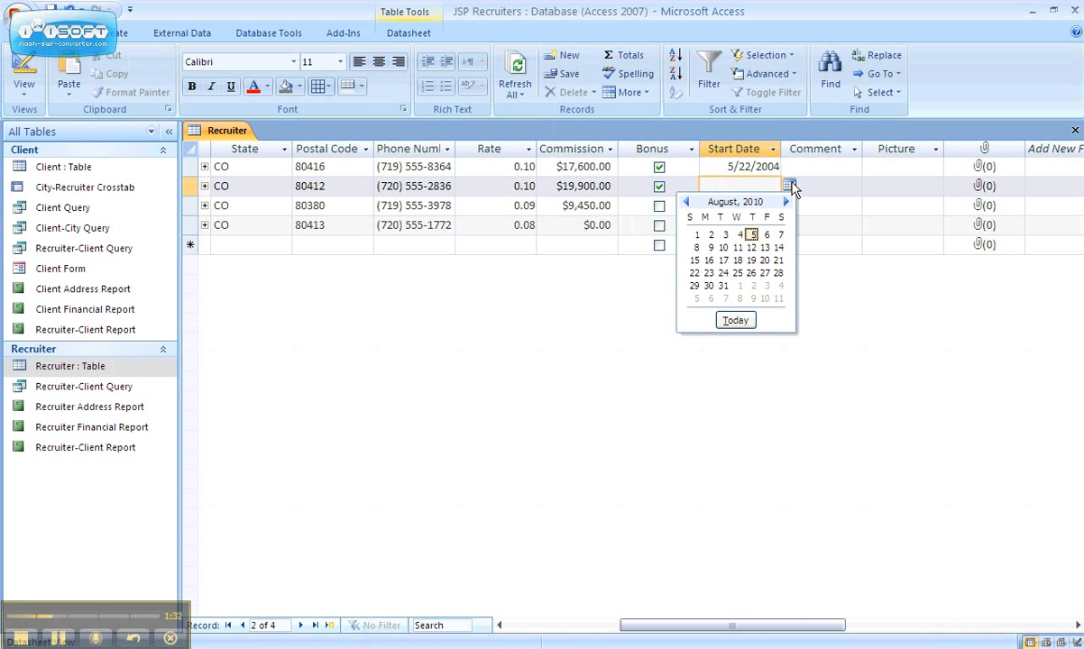
pyautogui.click(686, 202)
pyautogui.click(686, 202)
pyautogui.tripleClick(686, 204)
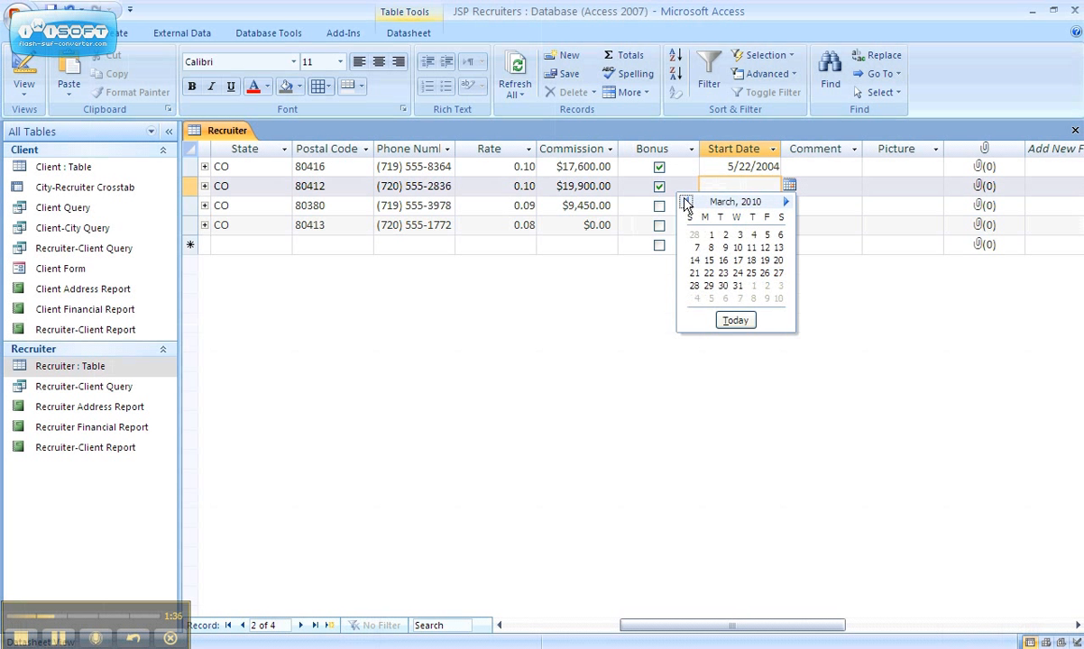
pyautogui.tripleClick(686, 203)
pyautogui.tripleClick(684, 202)
pyautogui.doubleClick(683, 202)
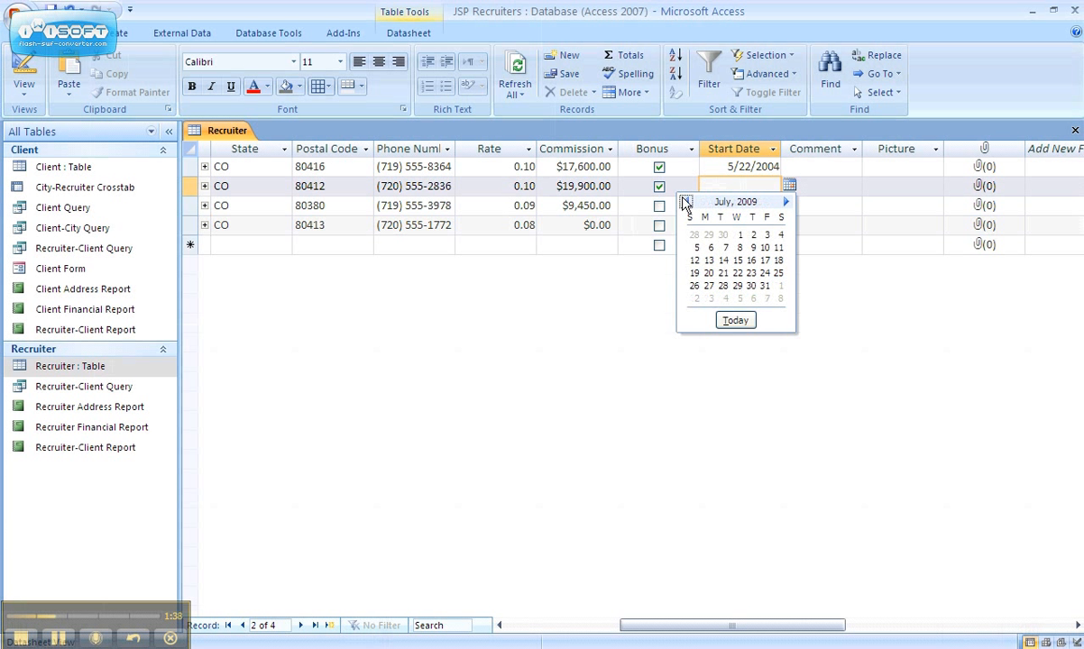
pyautogui.click(685, 203)
pyautogui.doubleClick(686, 203)
pyautogui.doubleClick(686, 202)
pyautogui.doubleClick(685, 203)
pyautogui.doubleClick(686, 203)
pyautogui.doubleClick(686, 203)
pyautogui.doubleClick(685, 203)
pyautogui.tripleClick(685, 203)
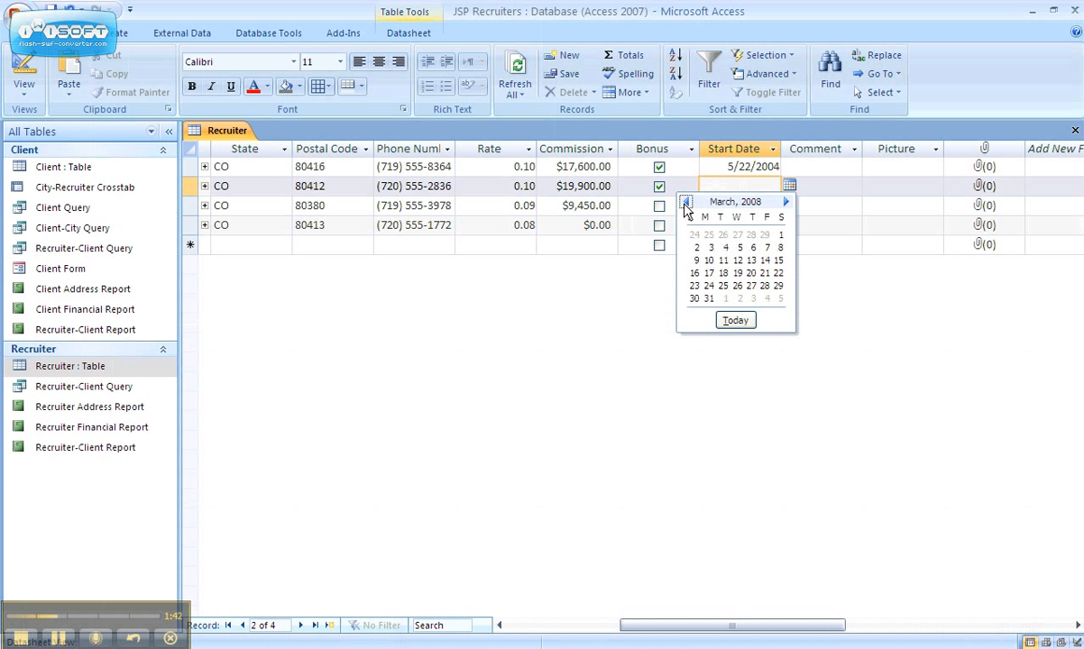
pyautogui.tripleClick(686, 204)
pyautogui.tripleClick(685, 204)
pyautogui.tripleClick(686, 204)
pyautogui.tripleClick(685, 203)
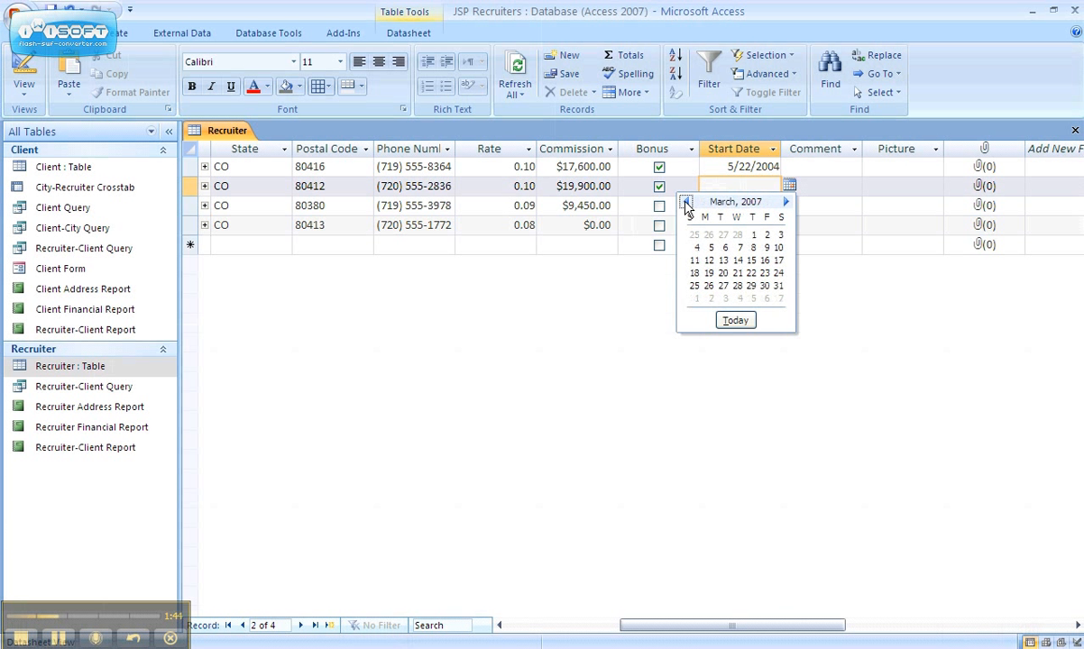
pyautogui.tripleClick(685, 203)
pyautogui.tripleClick(685, 203)
pyautogui.doubleClick(686, 204)
pyautogui.doubleClick(685, 204)
pyautogui.doubleClick(685, 204)
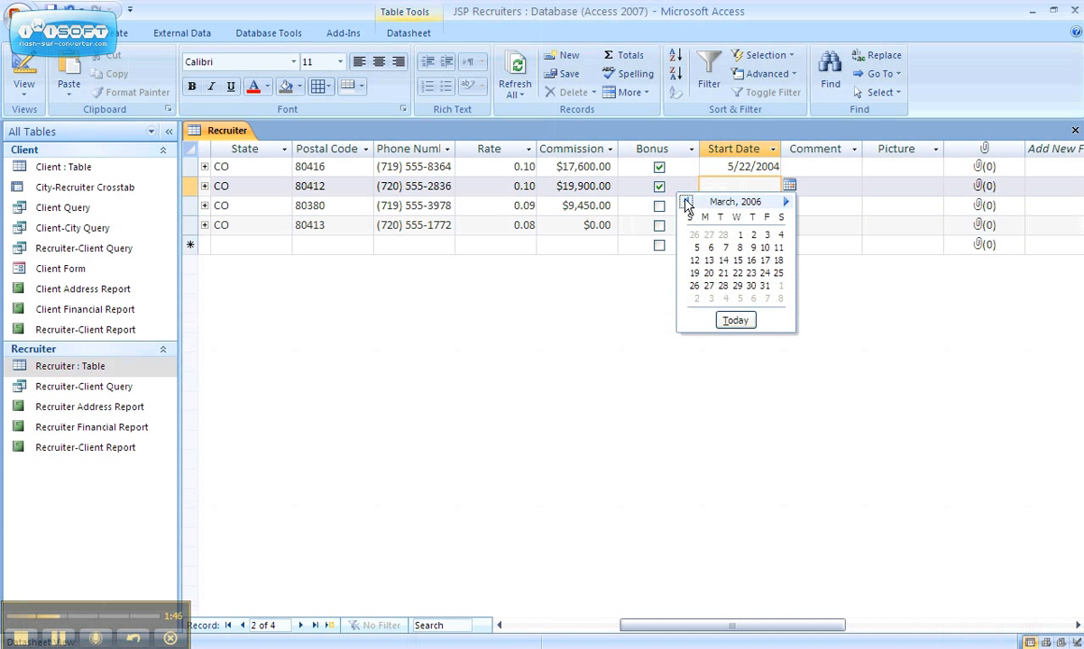
pyautogui.tripleClick(686, 204)
pyautogui.doubleClick(686, 204)
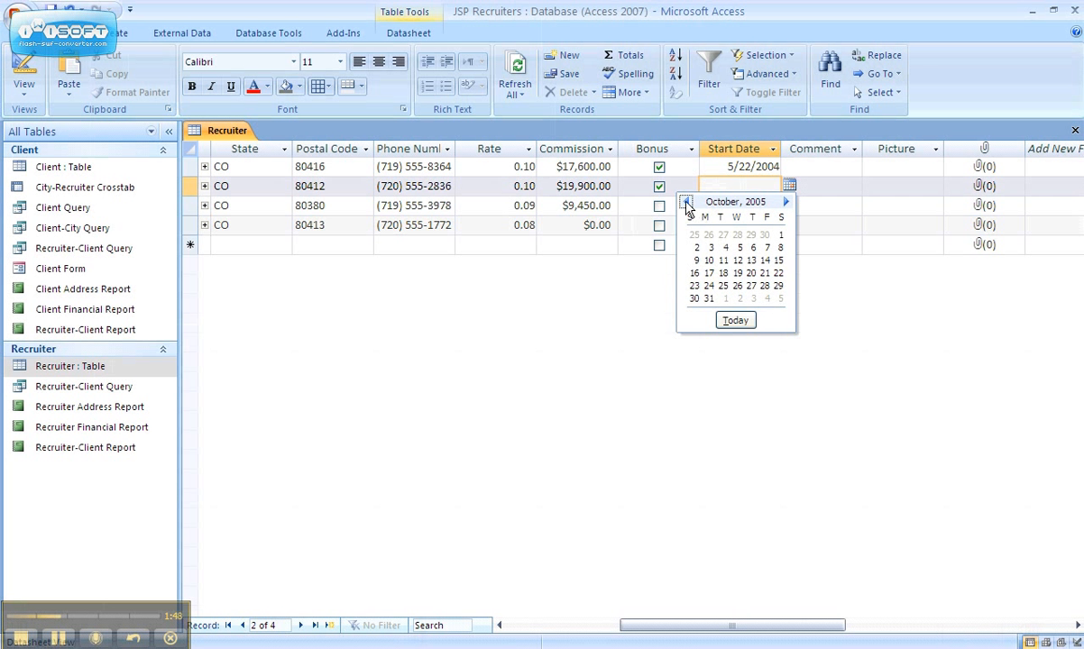
pyautogui.click(686, 204)
pyautogui.tripleClick(685, 204)
pyautogui.doubleClick(685, 204)
pyautogui.tripleClick(685, 204)
pyautogui.doubleClick(685, 204)
pyautogui.doubleClick(685, 204)
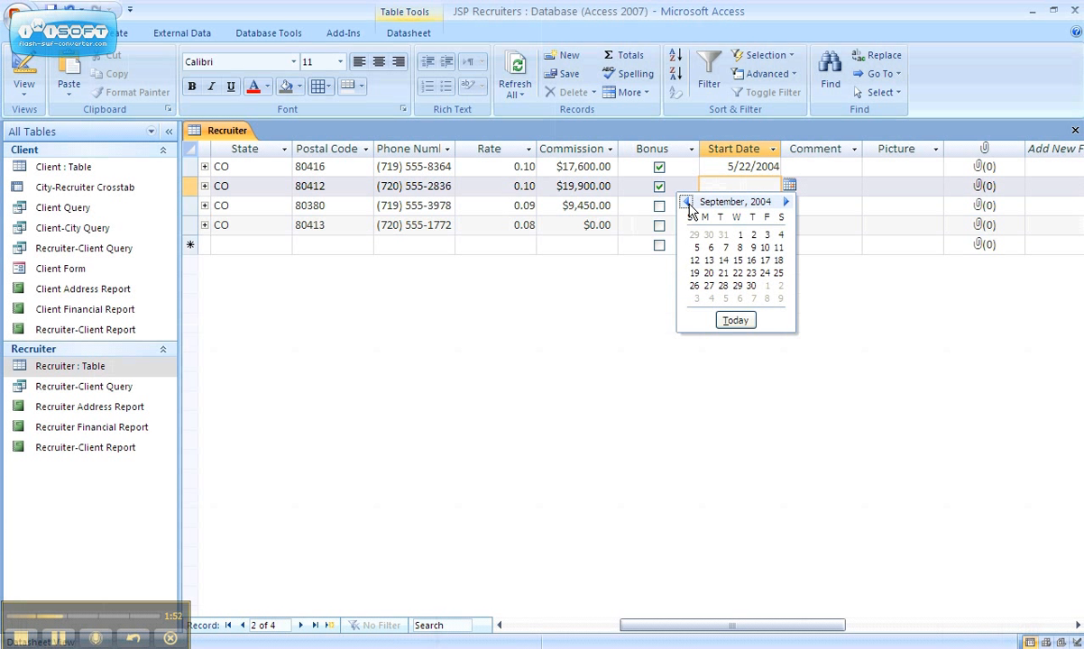
pyautogui.click(686, 204)
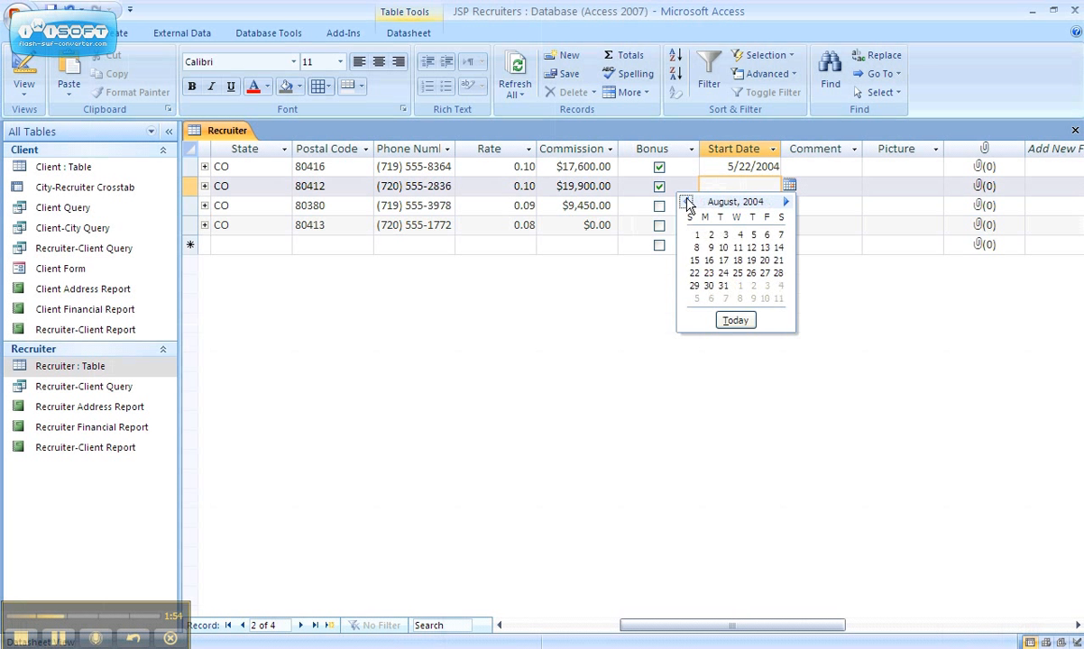
pyautogui.tripleClick(687, 204)
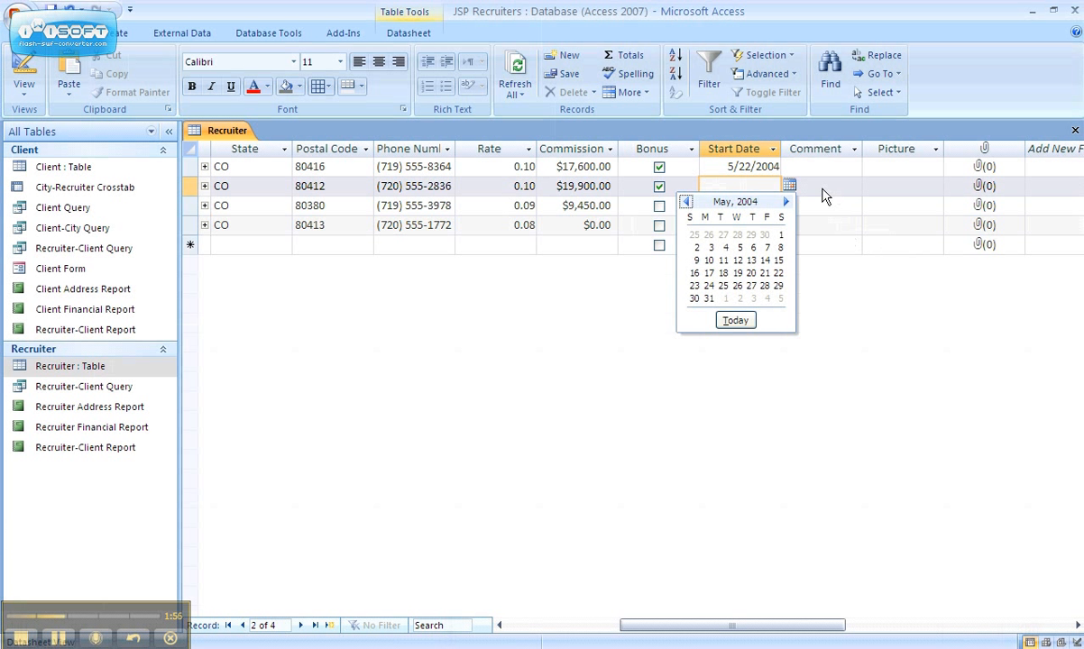
pyautogui.click(788, 203)
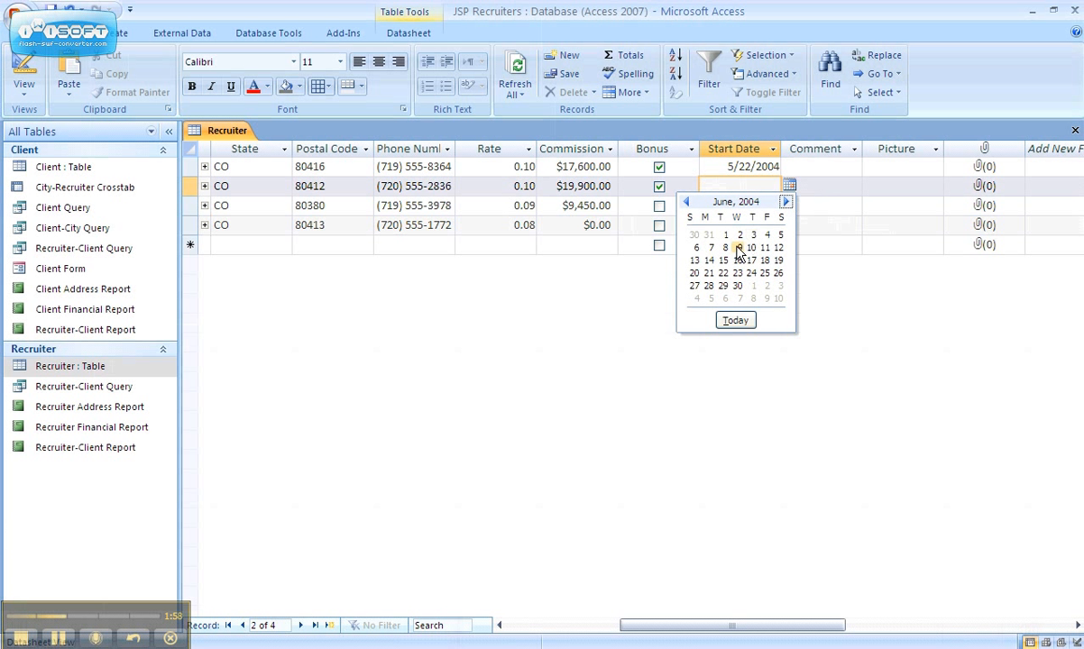
pyautogui.click(756, 235)
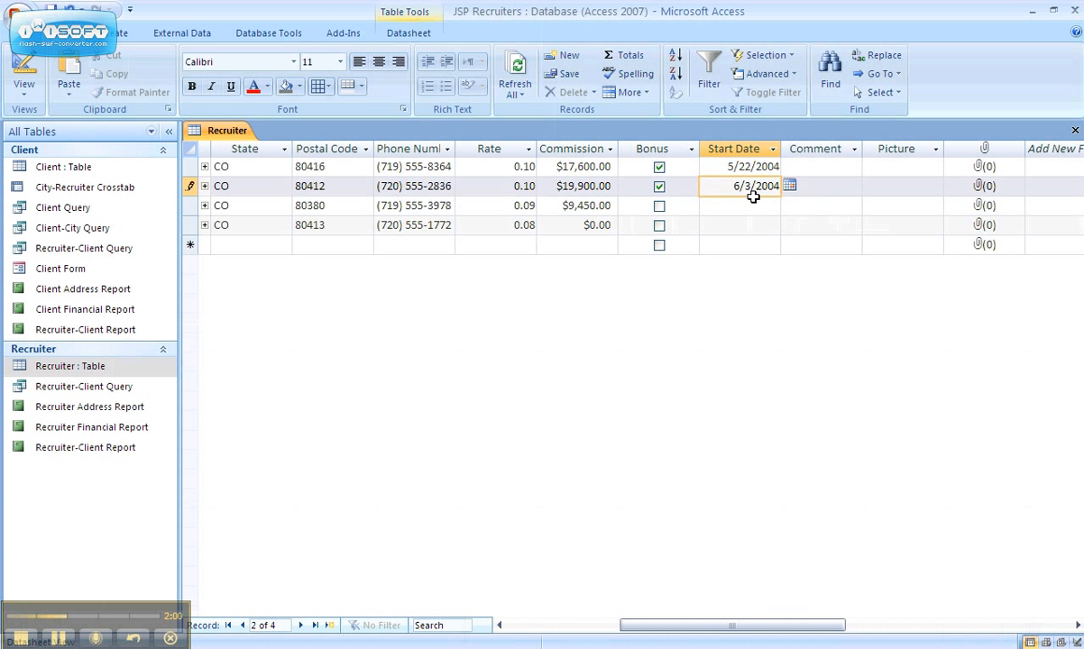
# Step: Enter the Start Dates 10/3/2006 for the third recruiter and 12/3/2007 for the fourth
pyautogui.click(753, 206)
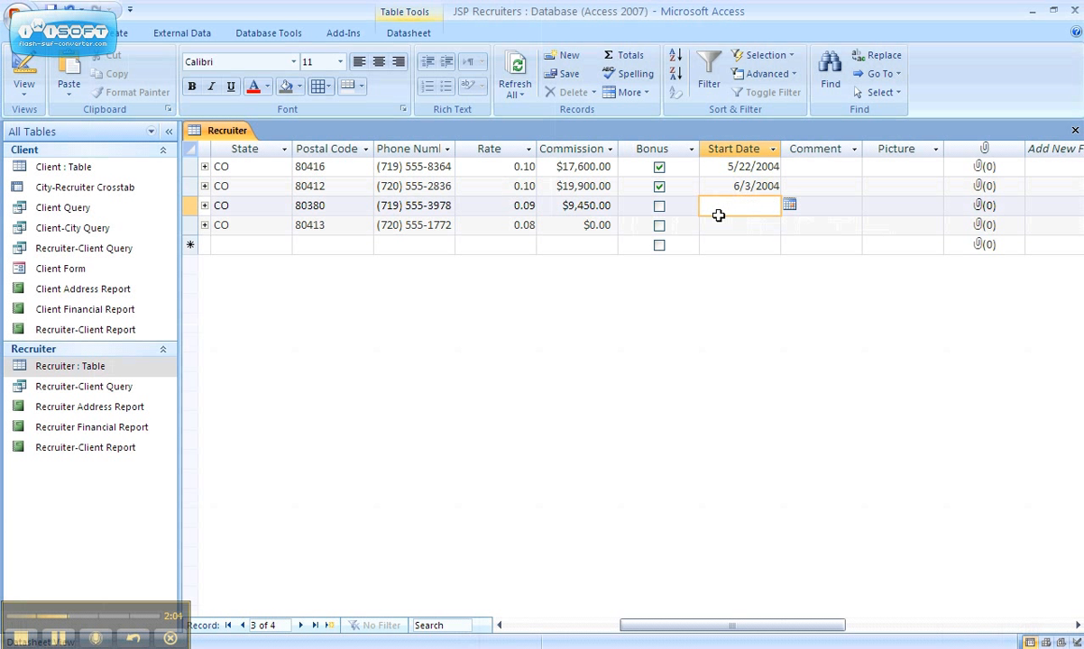
pyautogui.write('10/3/2006')
pyautogui.press('Down')
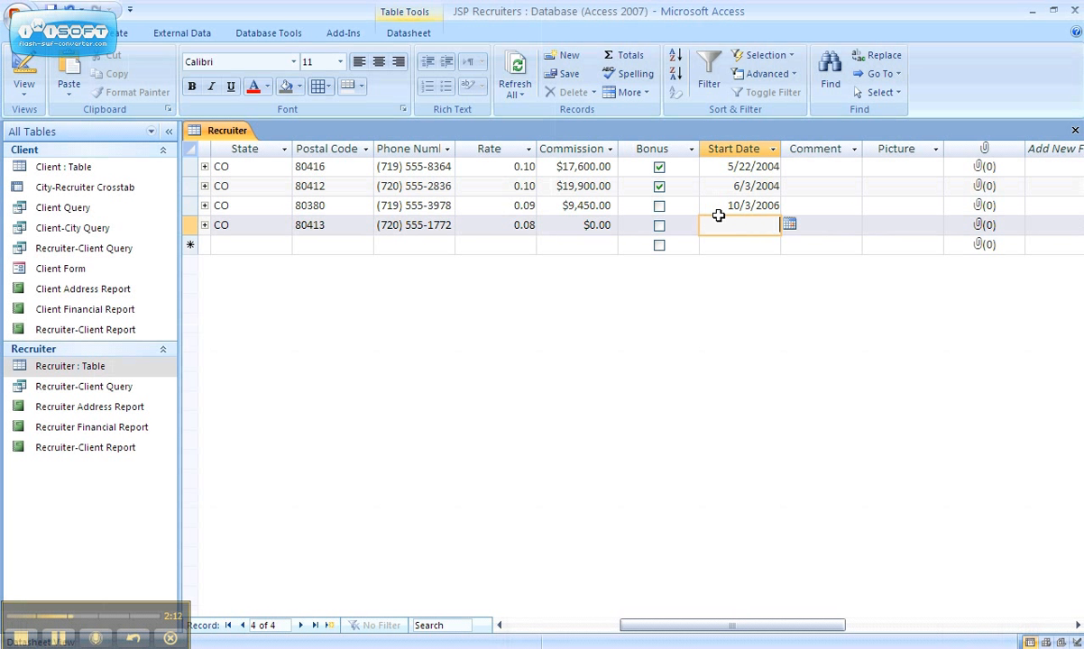
pyautogui.write('12/3/2007')
# Step: Fill in the Comment field of all four recruiters with their professional background, starting with the first record's Master's Degree in Healthcare Management
pyautogui.click(797, 169)
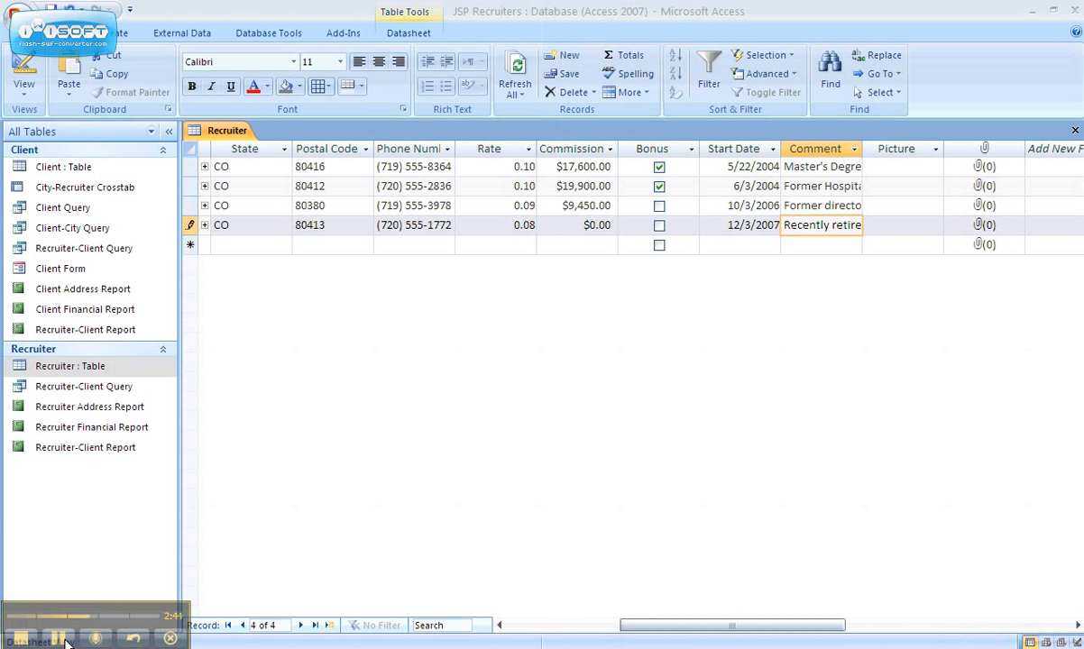
pyautogui.click(828, 225)
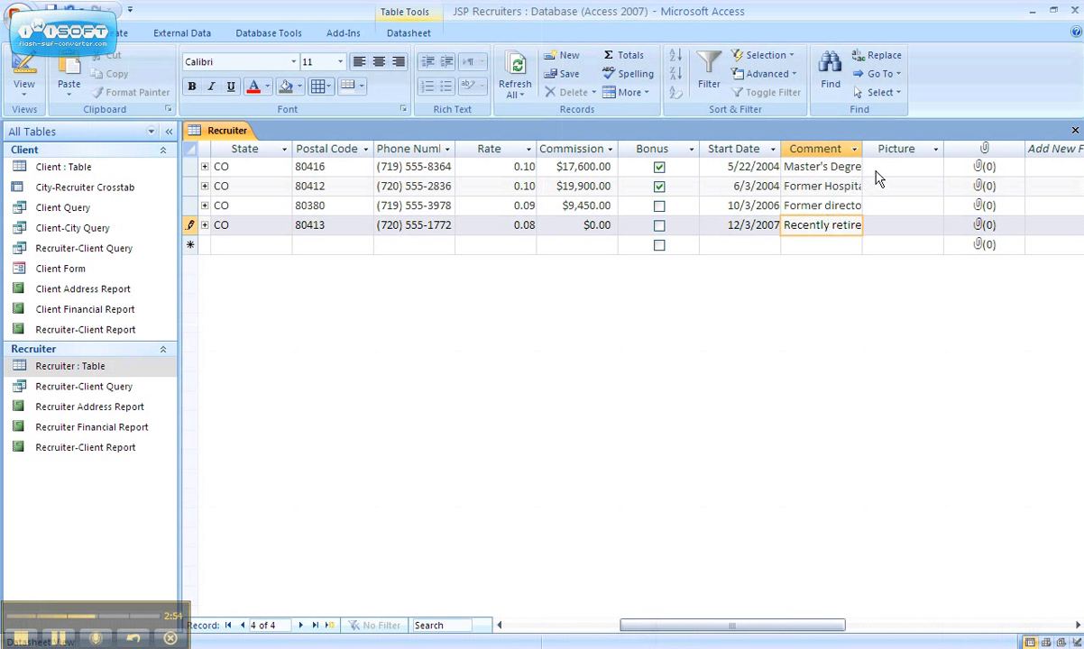
# Step: Widen the Comment column to about twice its width and increase the row height to fit five lines of comment text
pyautogui.moveTo(863, 151); pyautogui.dragTo(863, 150)
pyautogui.moveTo(863, 150); pyautogui.dragTo(944, 163)
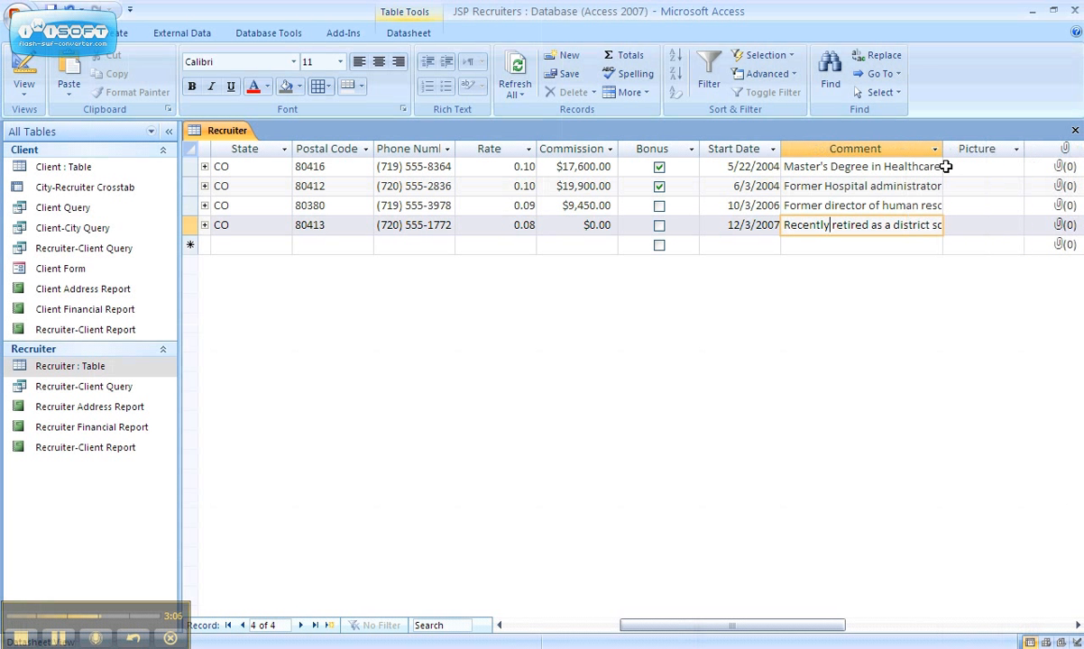
pyautogui.click(947, 166)
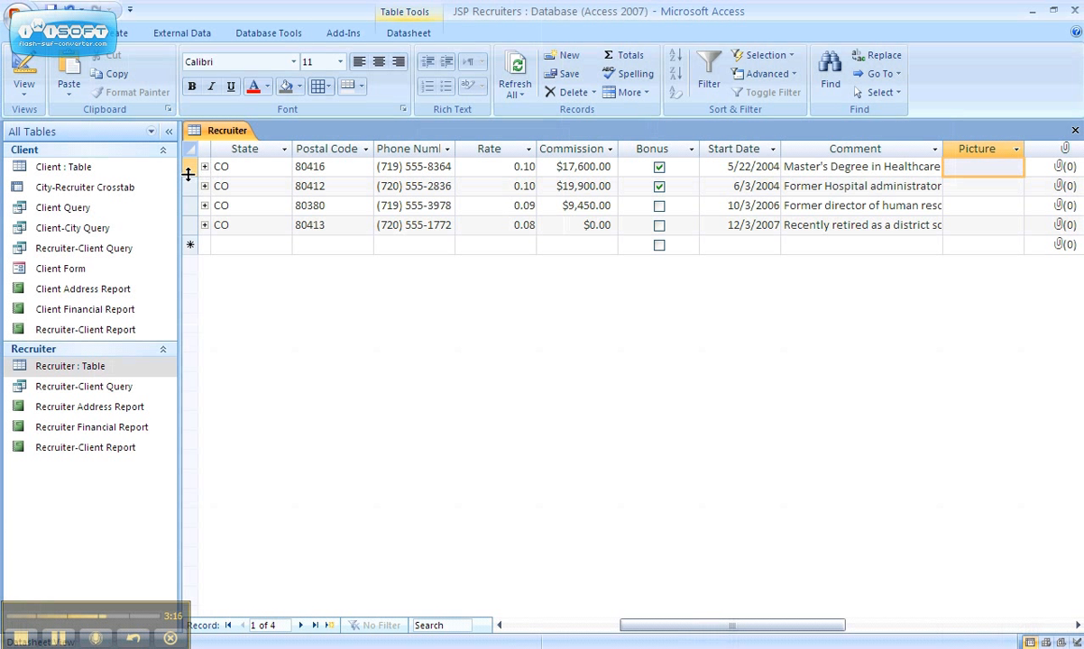
pyautogui.moveTo(189, 174); pyautogui.dragTo(194, 242)
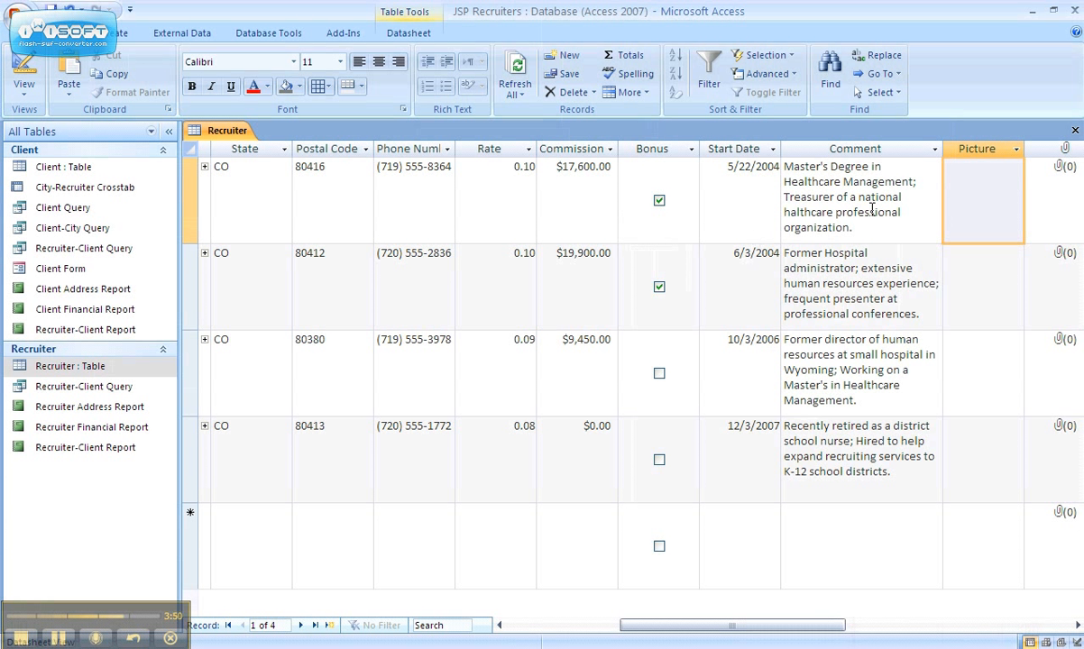
# Step: Correct the misspelled word to "healthcare" in the first recruiter's comment
pyautogui.click(790, 216)
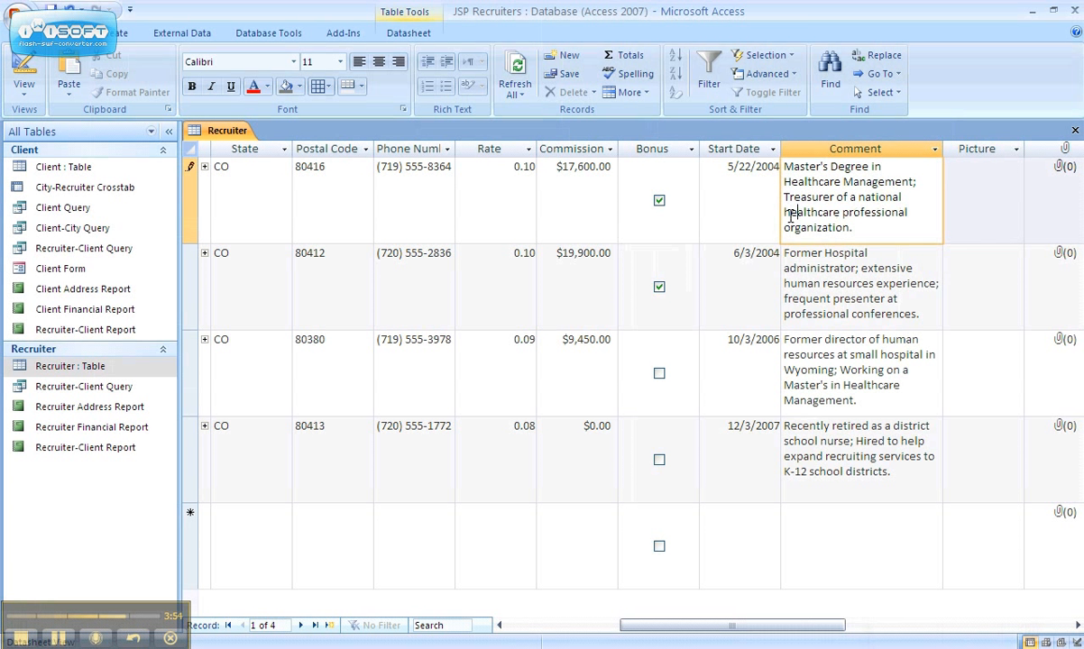